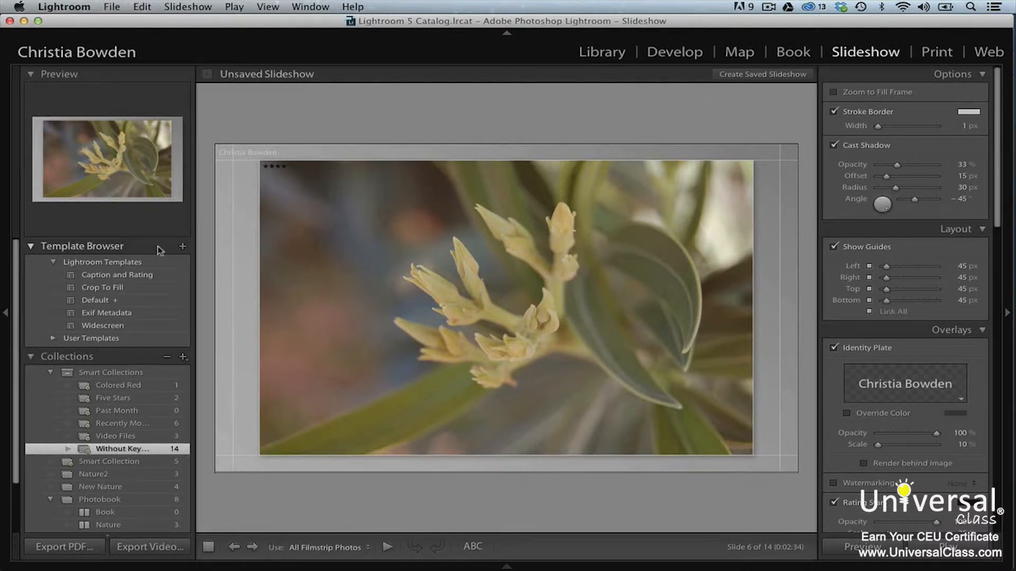
# Apply the Caption and Rating slideshow template and use All Filmstrip Photos as the slides.
pyautogui.click(157, 276)
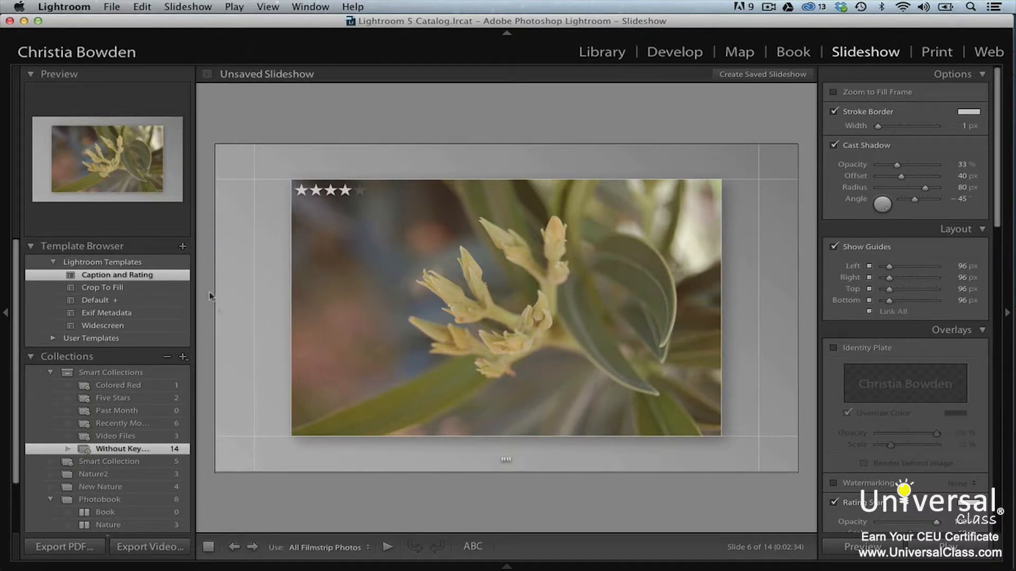
pyautogui.click(348, 551)
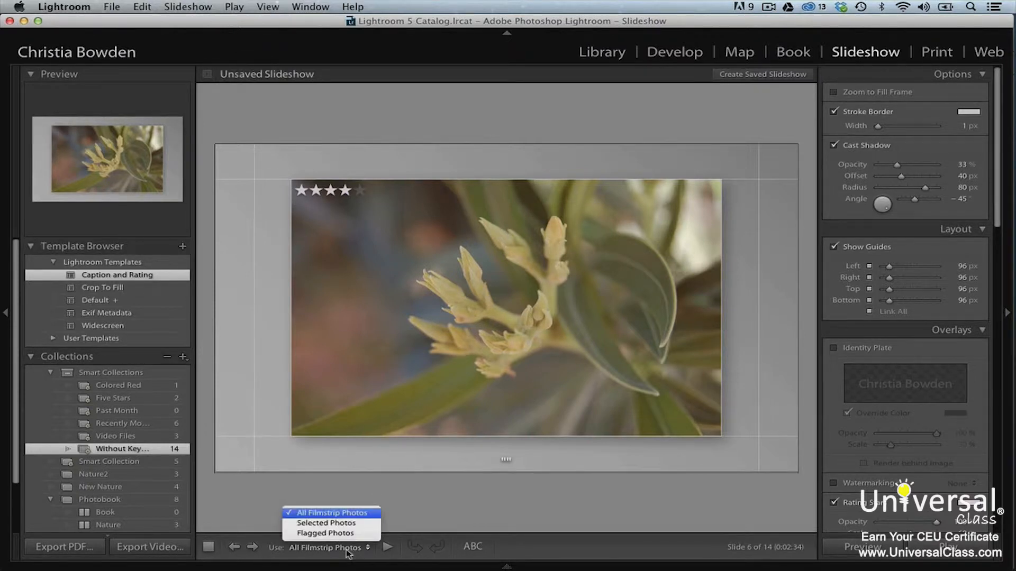
pyautogui.click(351, 514)
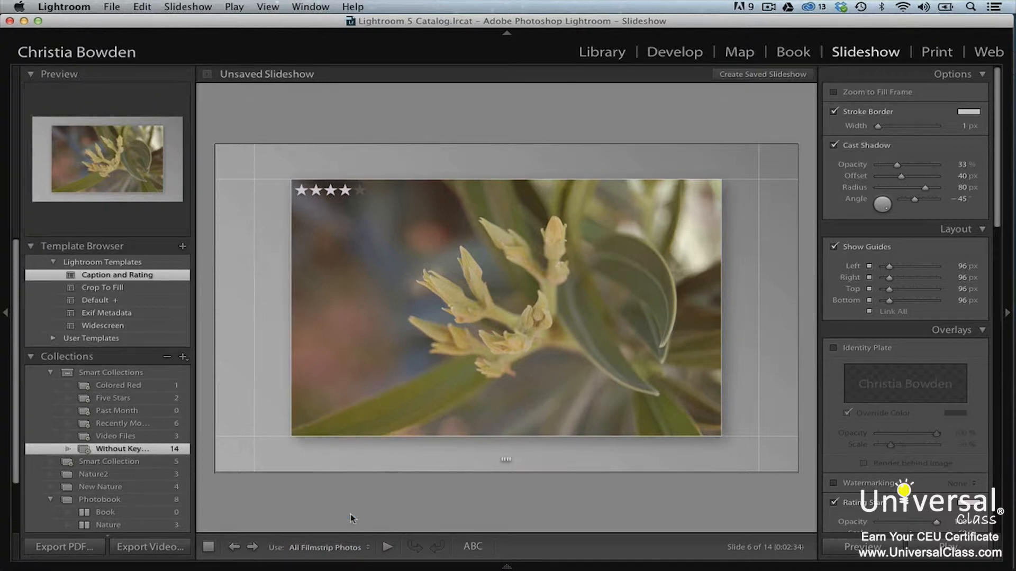
# Select the first photo in the filmstrip and preview the slideshow from it.
pyautogui.moveTo(317, 568)
pyautogui.click(38, 525)
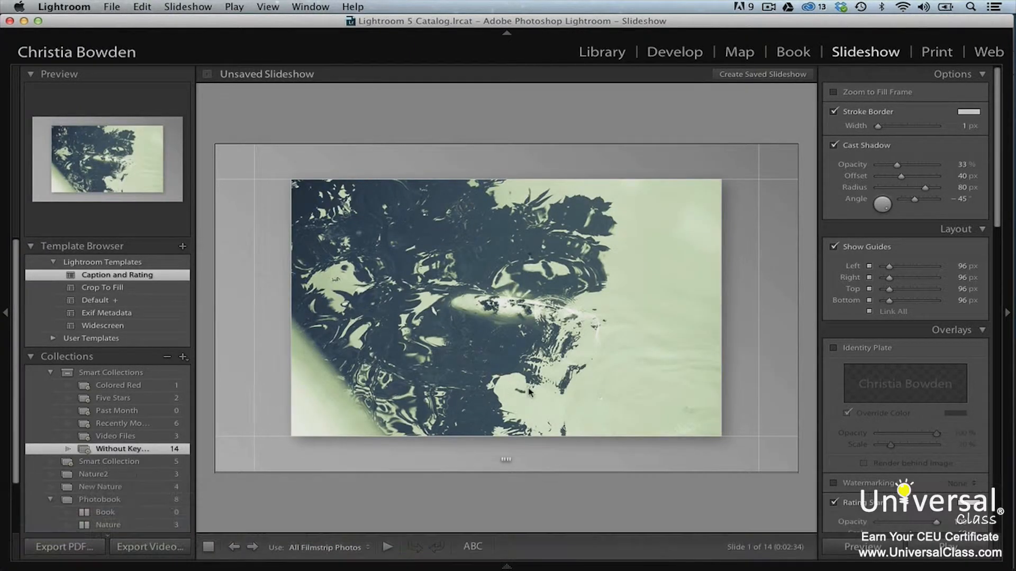
pyautogui.click(852, 545)
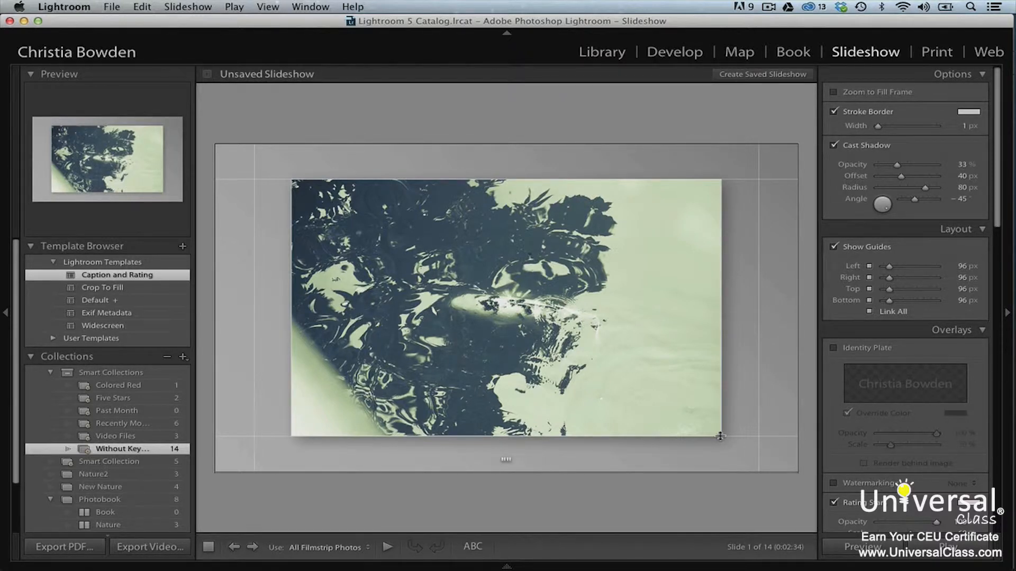
# Shrink the photo area on the slide by widening the linked layout margins to about 136 px.
pyautogui.moveTo(721, 435)
pyautogui.mouseDown()
pyautogui.moveTo(726, 442)
pyautogui.moveTo(711, 421)
pyautogui.mouseUp()
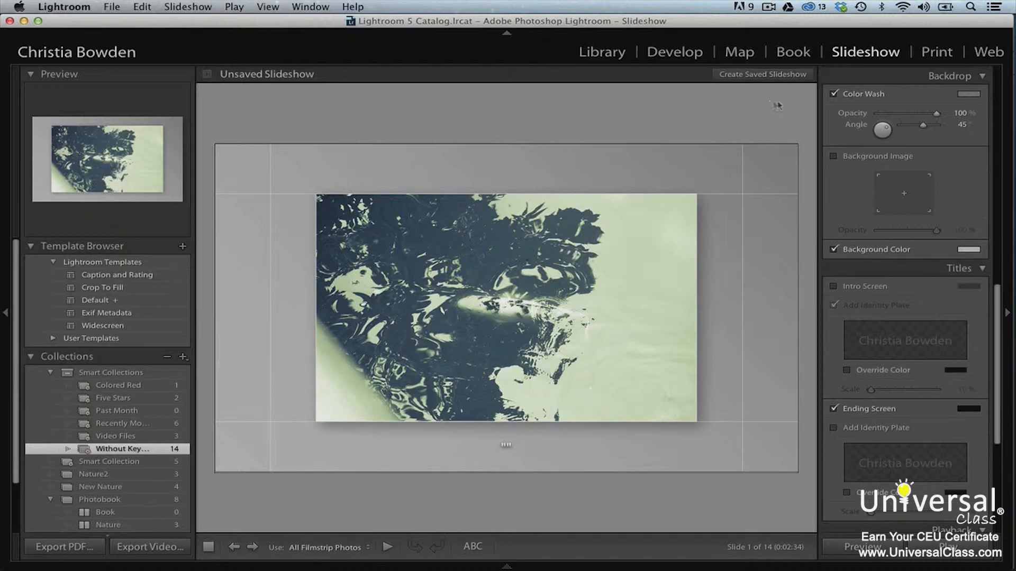
# Enable a background image using the cloudy desert photo from the filmstrip, with its opacity at 75%.
pyautogui.click(834, 157)
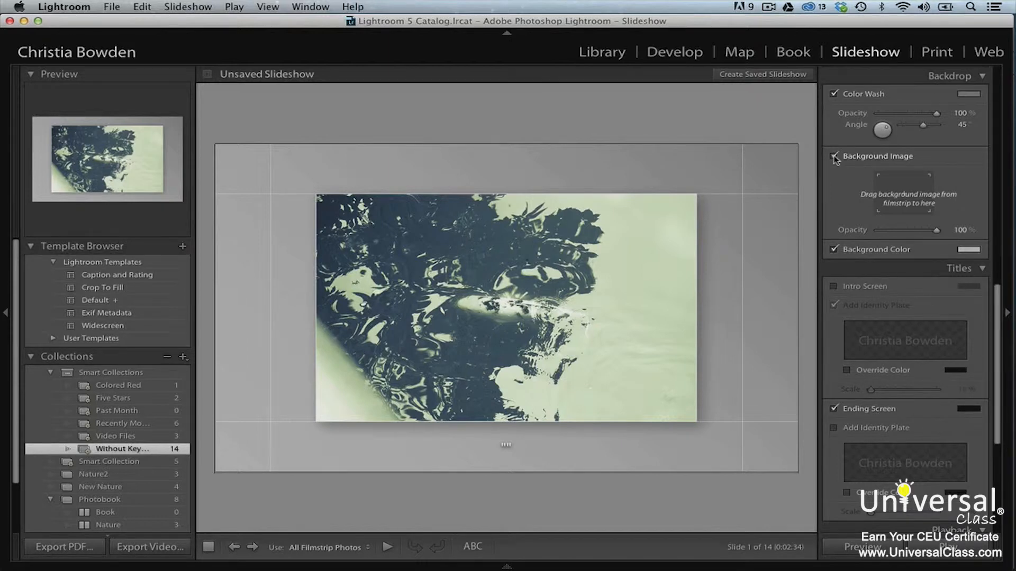
pyautogui.moveTo(220, 567)
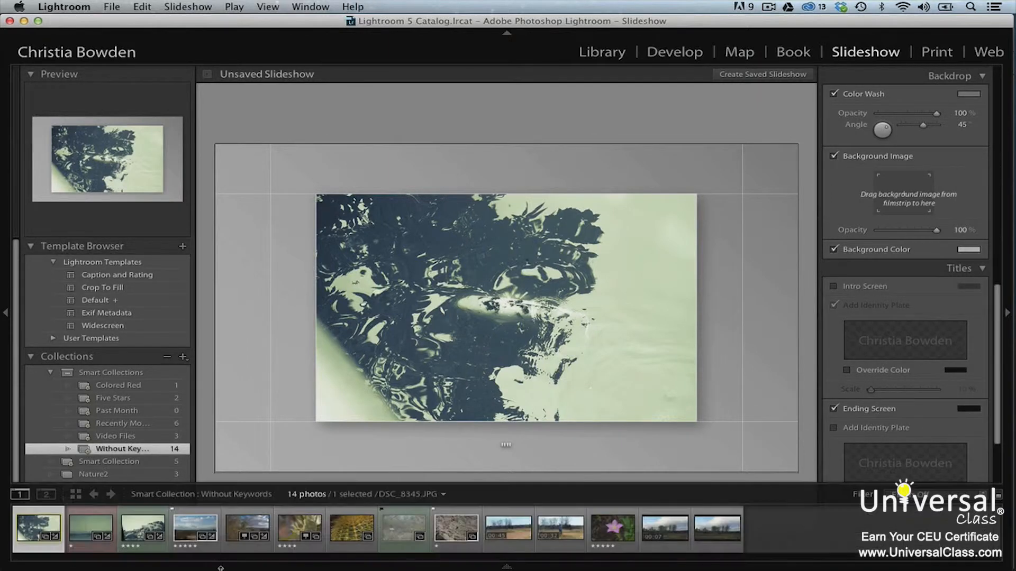
pyautogui.moveTo(211, 539); pyautogui.dragTo(904, 200)
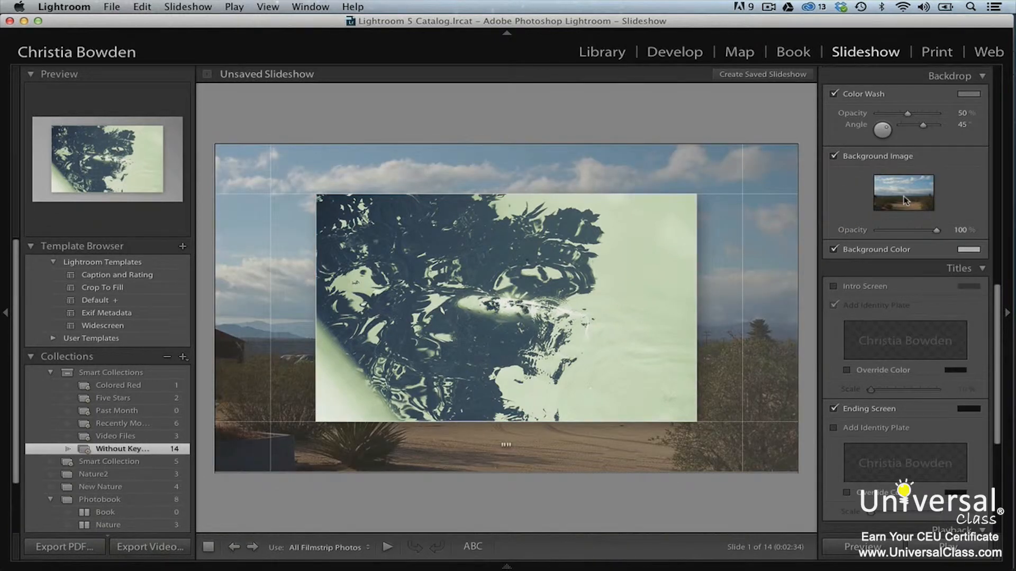
pyautogui.moveTo(937, 230); pyautogui.dragTo(922, 235)
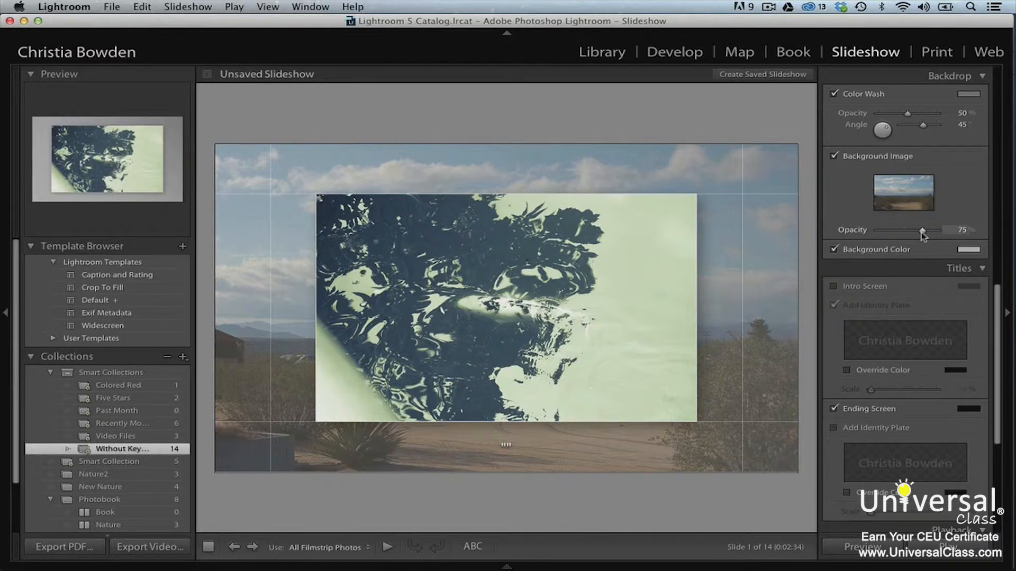
# Set the slideshow's background color to a blue with hue 229, saturation 88% and lightness 60%.
pyautogui.click(965, 250)
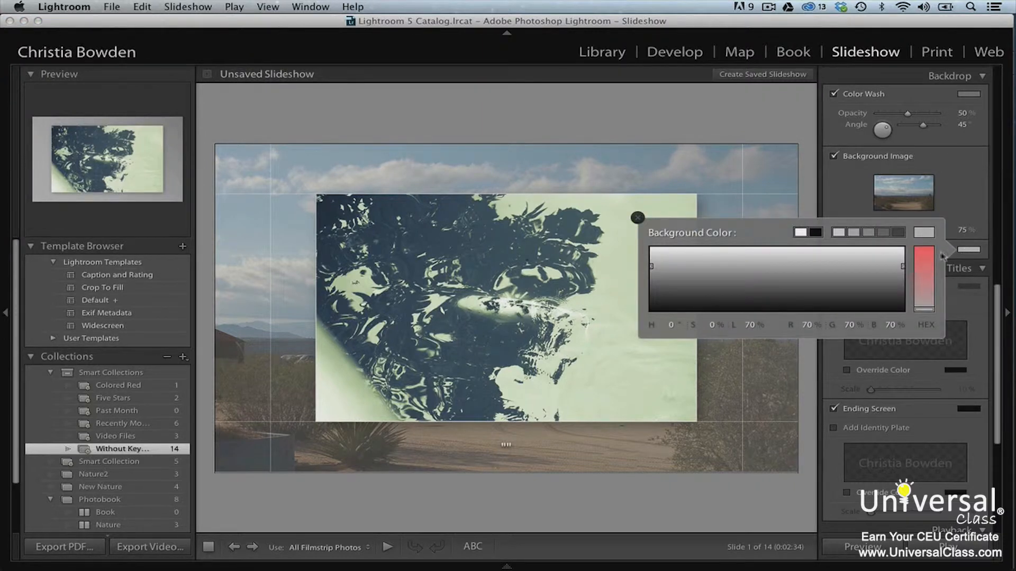
pyautogui.click(925, 255)
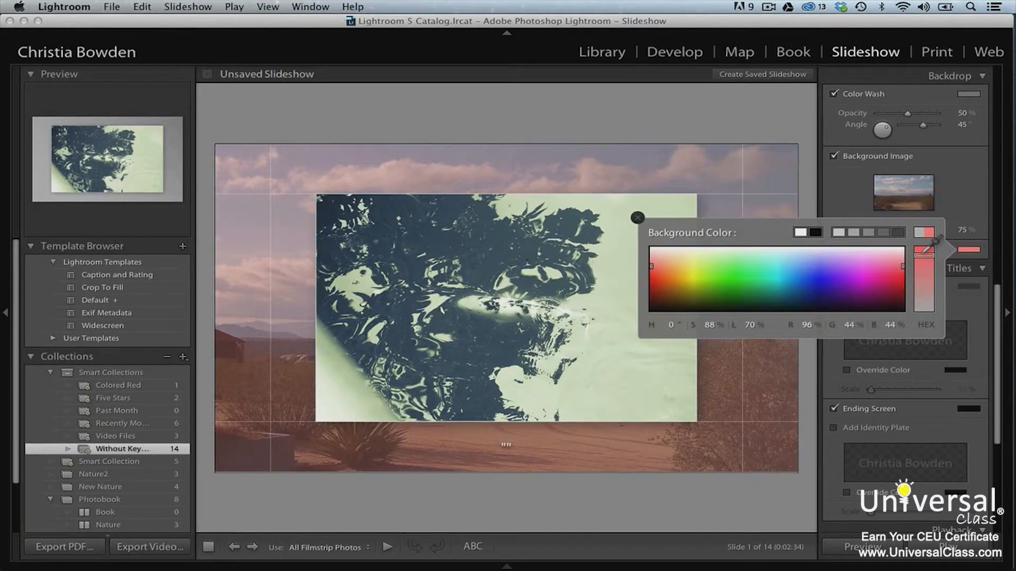
pyautogui.click(860, 255)
pyautogui.moveTo(860, 255); pyautogui.dragTo(812, 273)
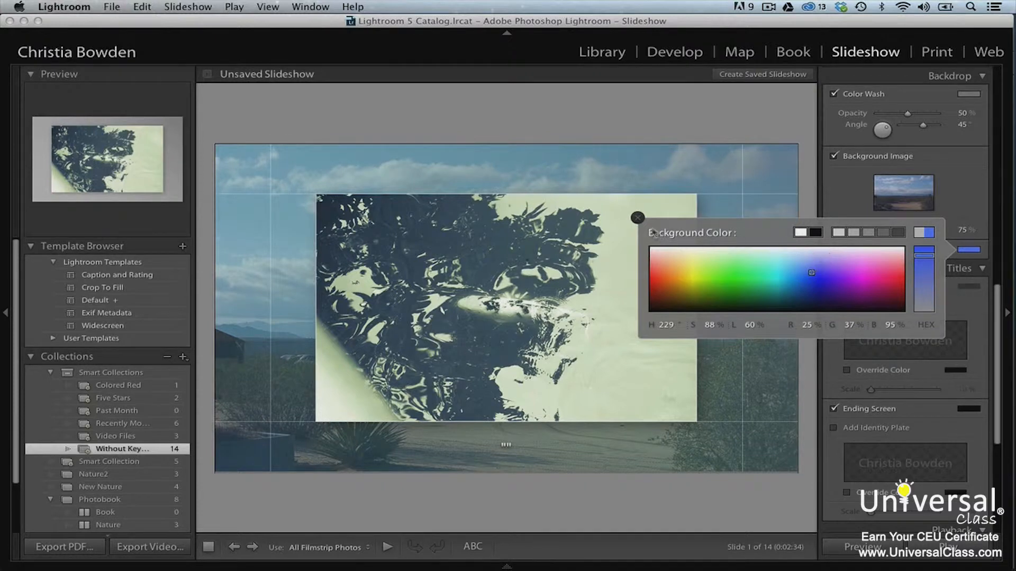
pyautogui.click(638, 217)
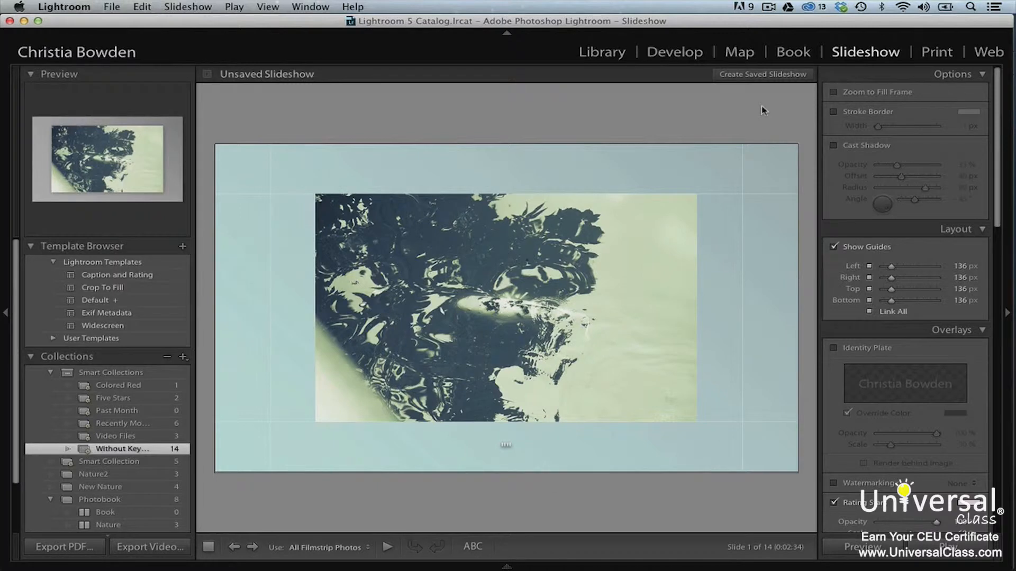
# Enable a stroke border around the photo in near-black (6% lightness) with a width of 3 px.
pyautogui.click(832, 112)
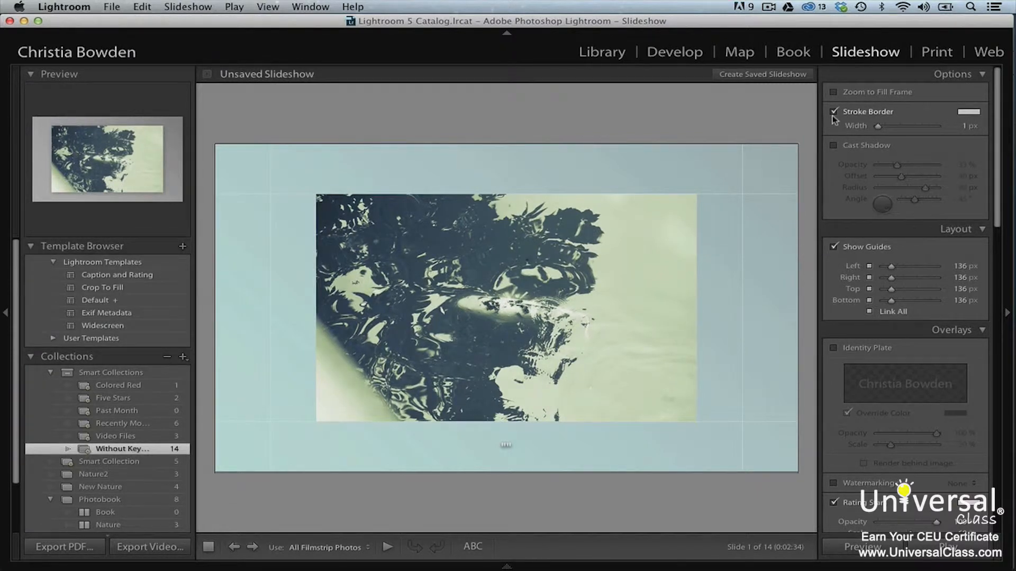
pyautogui.click(969, 112)
pyautogui.moveTo(904, 157); pyautogui.dragTo(898, 168)
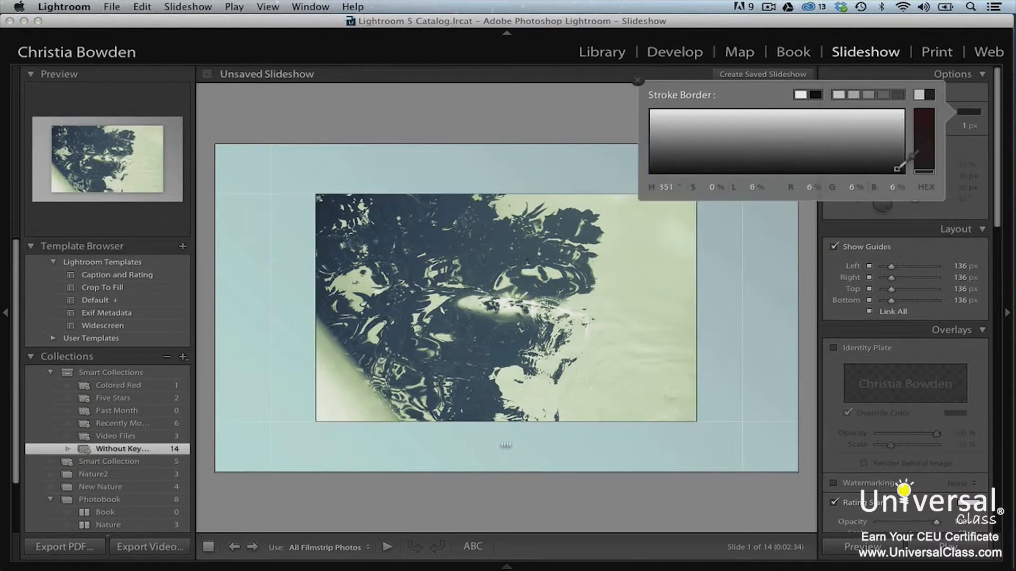
pyautogui.click(638, 80)
pyautogui.moveTo(879, 126); pyautogui.dragTo(884, 129)
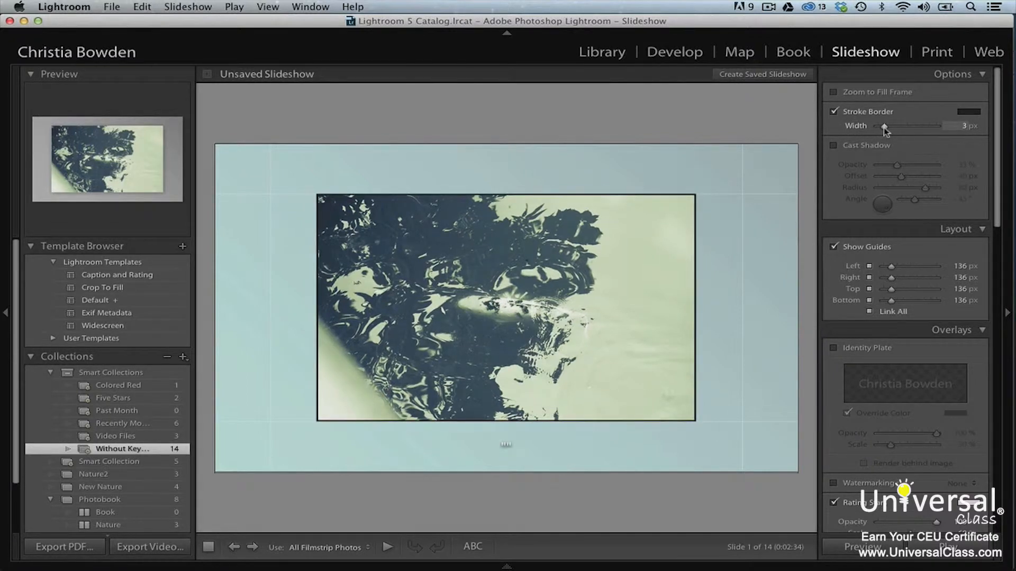
# Enable the cast shadow on the photo and slightly adjust its opacity and offset.
pyautogui.click(835, 146)
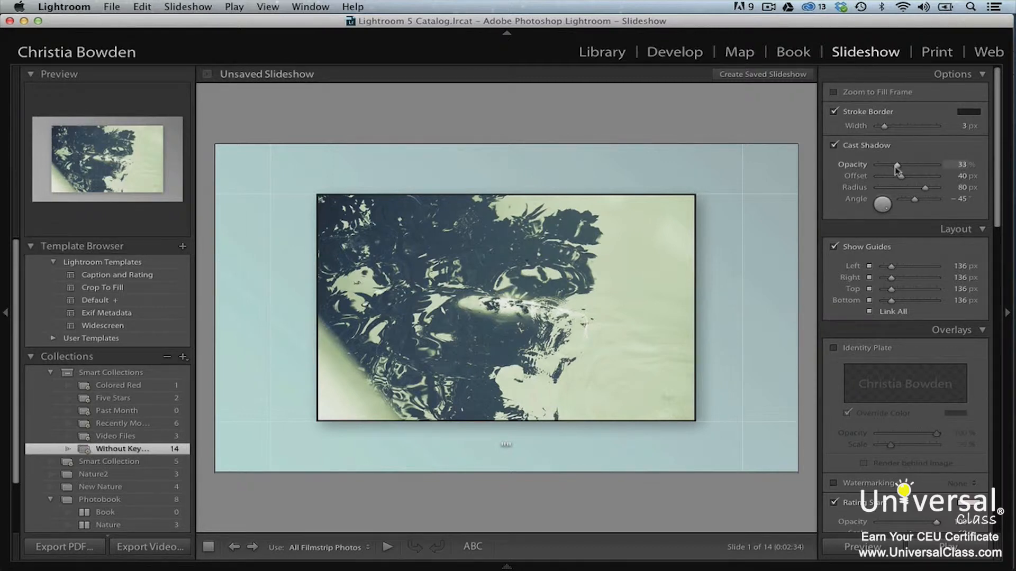
pyautogui.moveTo(895, 167); pyautogui.dragTo(894, 170)
pyautogui.moveTo(901, 177); pyautogui.dragTo(903, 181)
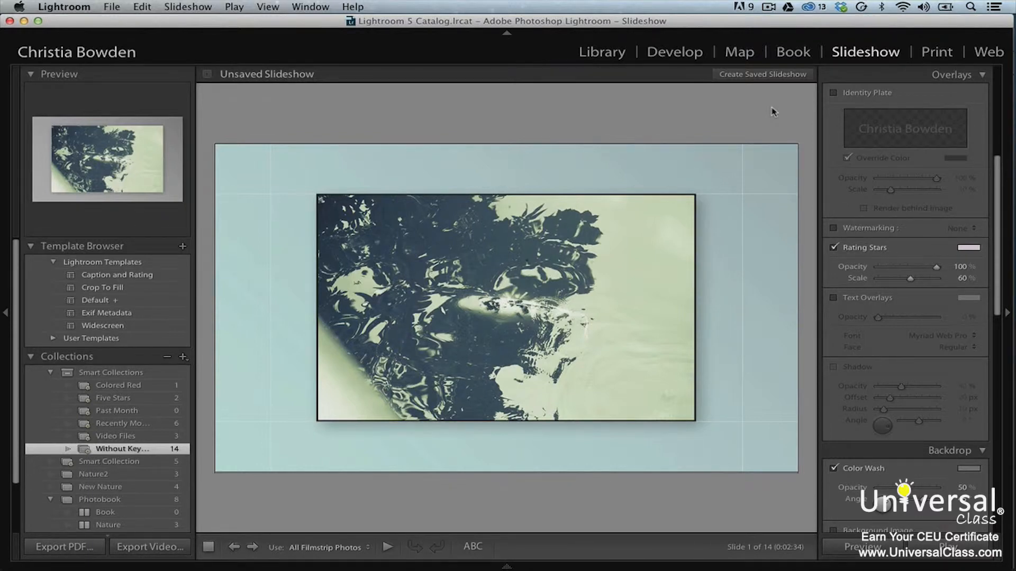
# Enable text overlays and add the custom text "Don't be coy." to the slide.
pyautogui.click(834, 298)
pyautogui.click(479, 547)
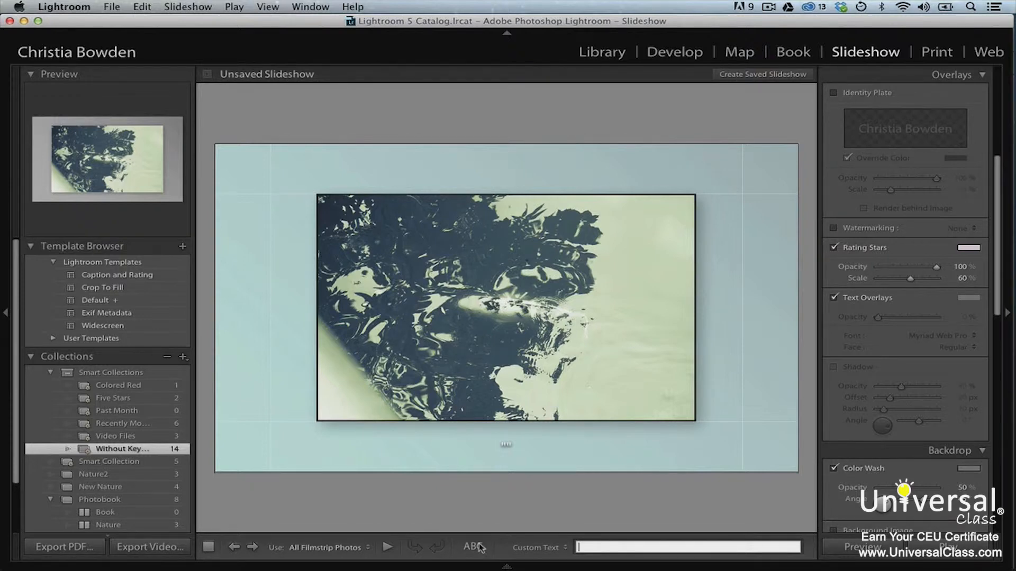
pyautogui.write("Don't be coy.")
pyautogui.press('Return')
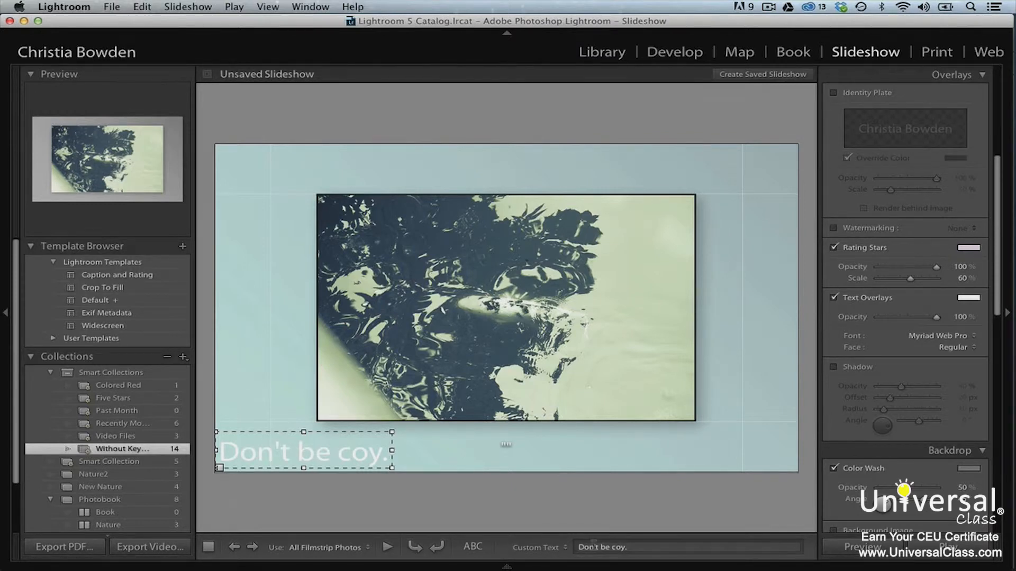
# Move the custom text to just above the middle of the photo and scale it down slightly.
pyautogui.moveTo(371, 460); pyautogui.dragTo(563, 183)
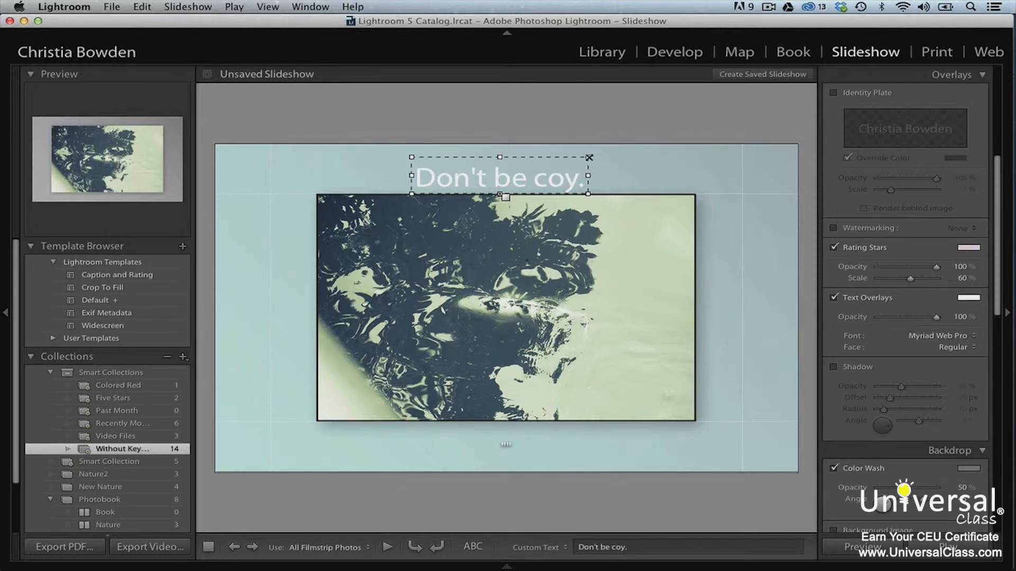
pyautogui.moveTo(589, 157)
pyautogui.mouseDown()
pyautogui.moveTo(620, 143)
pyautogui.moveTo(586, 162)
pyautogui.mouseUp()
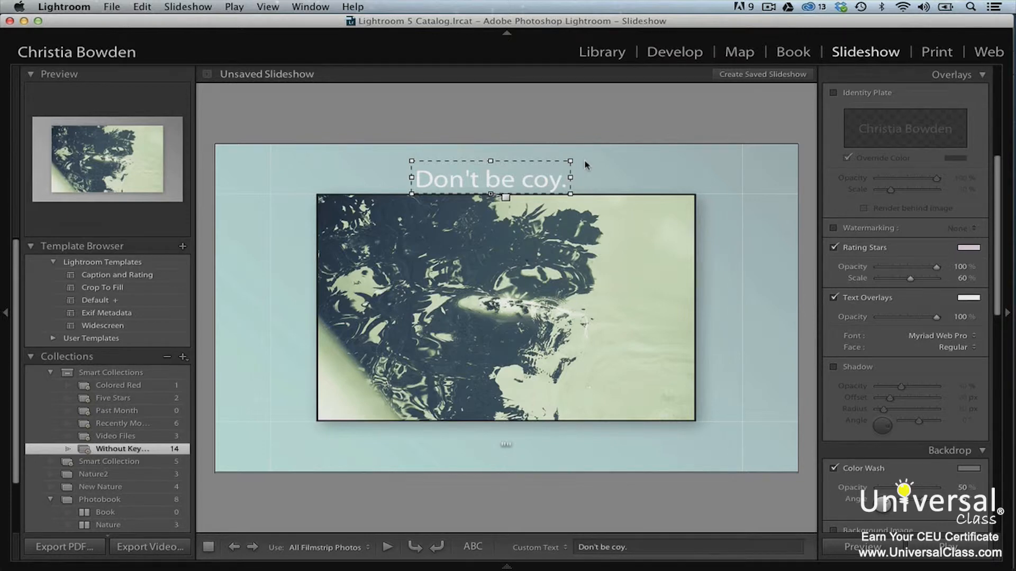
# Change the text overlay's font to Mshtakan and its color to near-black (6% lightness), and deselect the text.
pyautogui.click(965, 339)
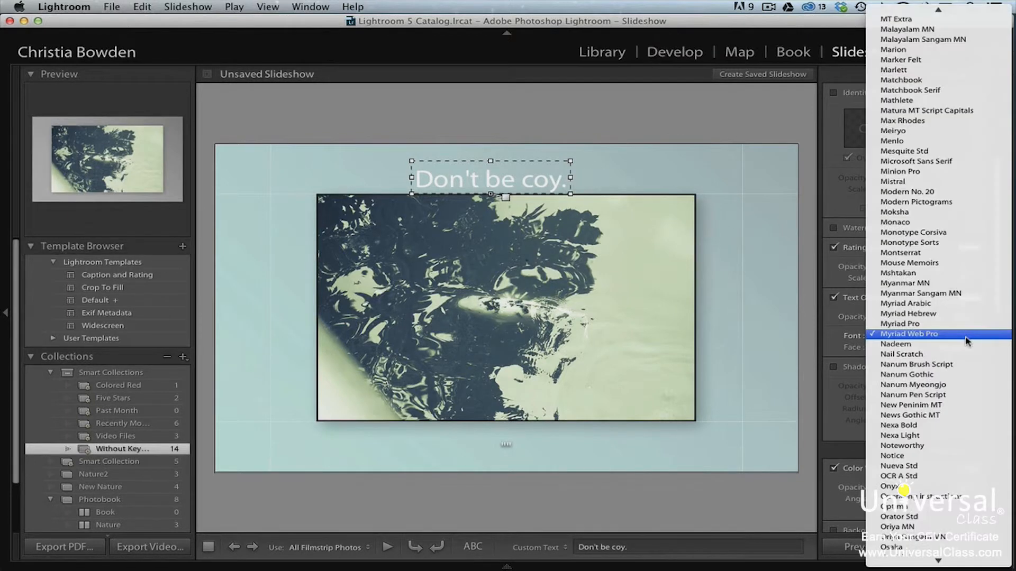
pyautogui.click(957, 274)
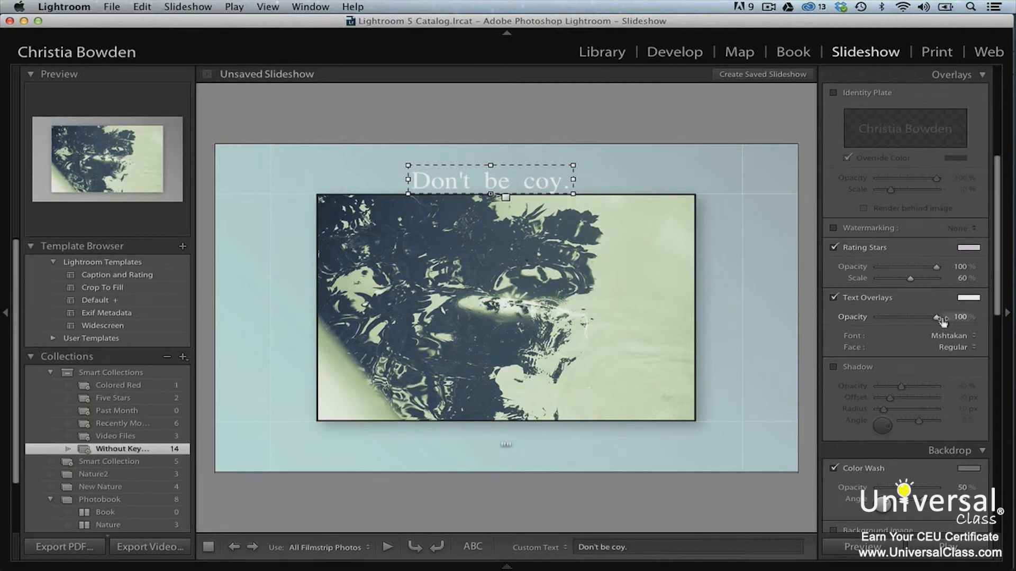
pyautogui.click(969, 297)
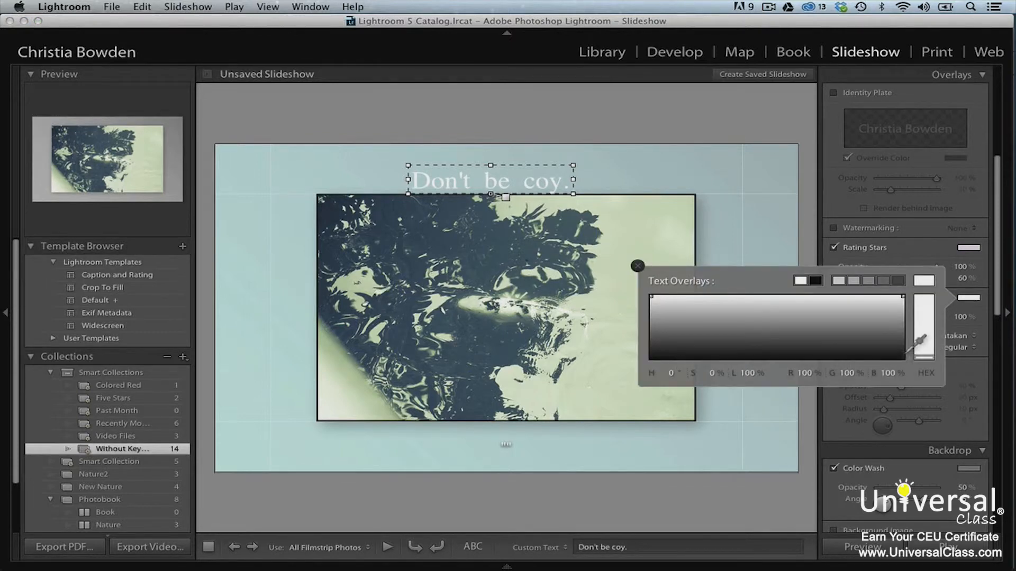
pyautogui.click(904, 355)
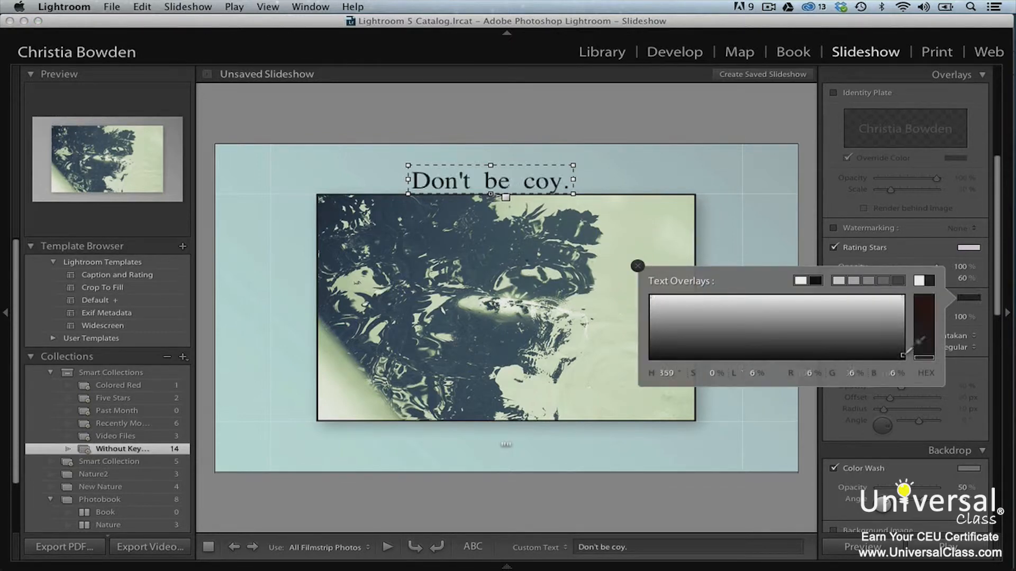
pyautogui.click(638, 267)
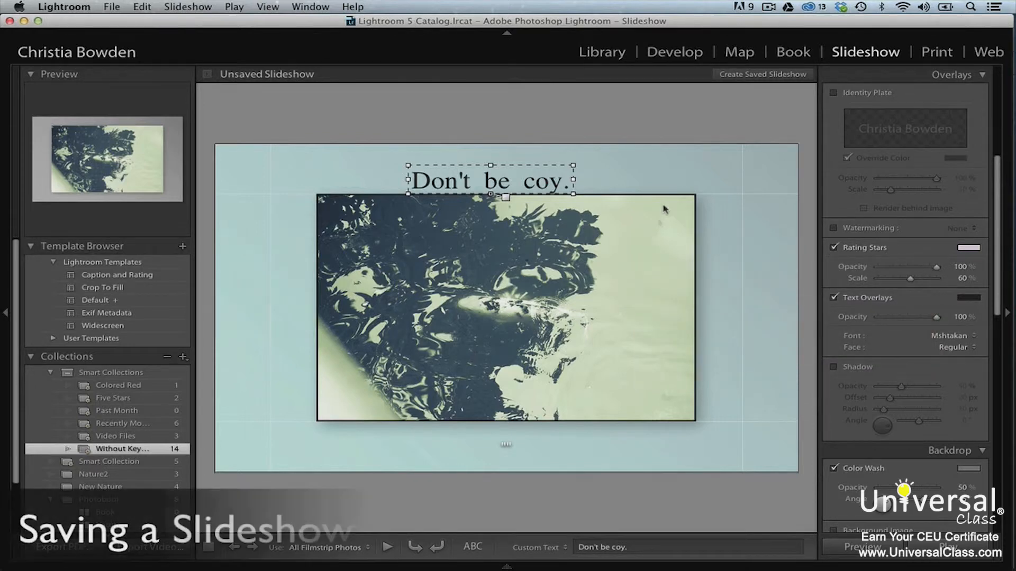
pyautogui.click(684, 136)
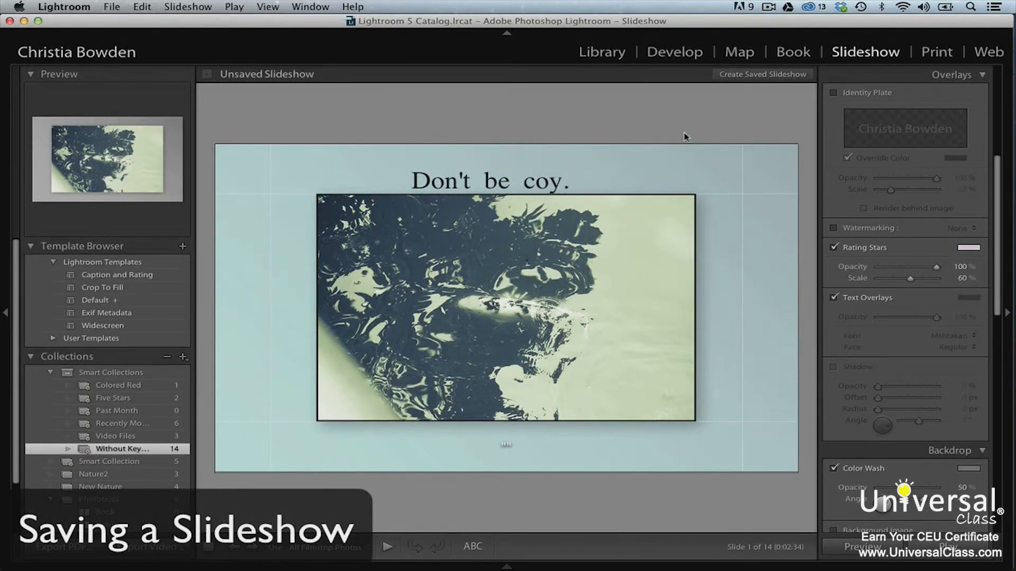
# Save the slideshow as NatureSlideshow inside Smart Collections.
pyautogui.click(768, 74)
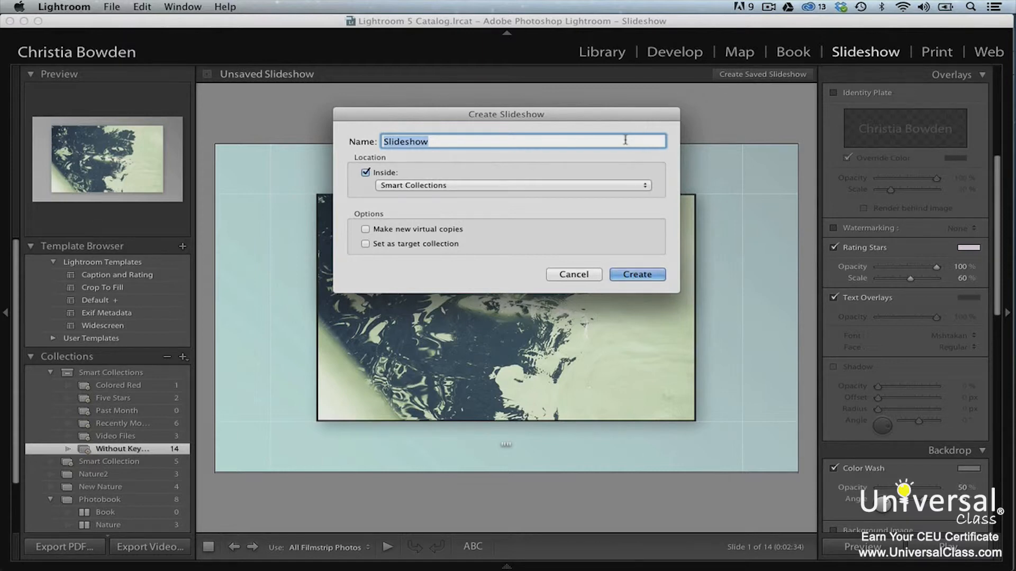
pyautogui.write('NatureSlideshow')
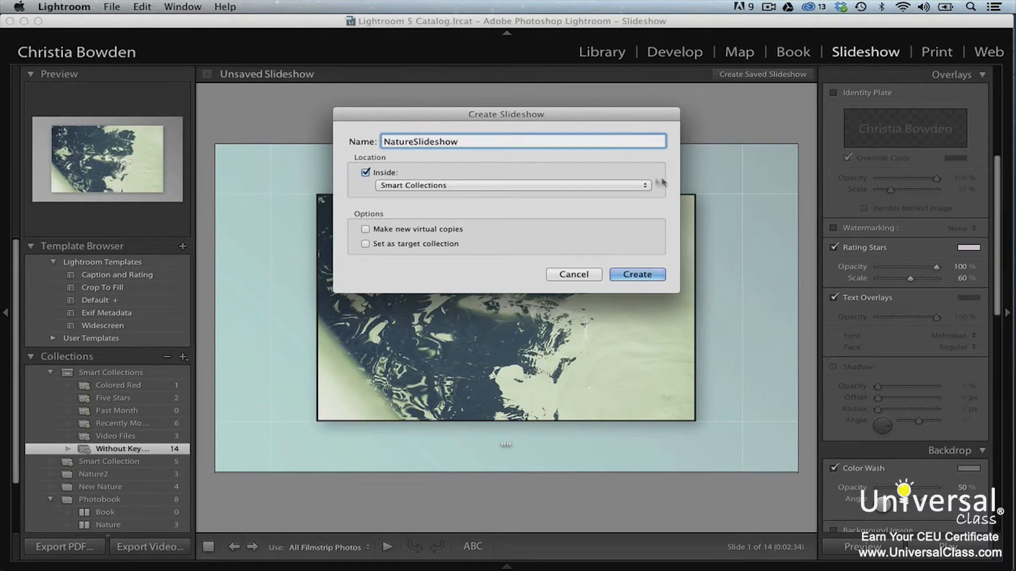
pyautogui.click(644, 185)
pyautogui.click(644, 186)
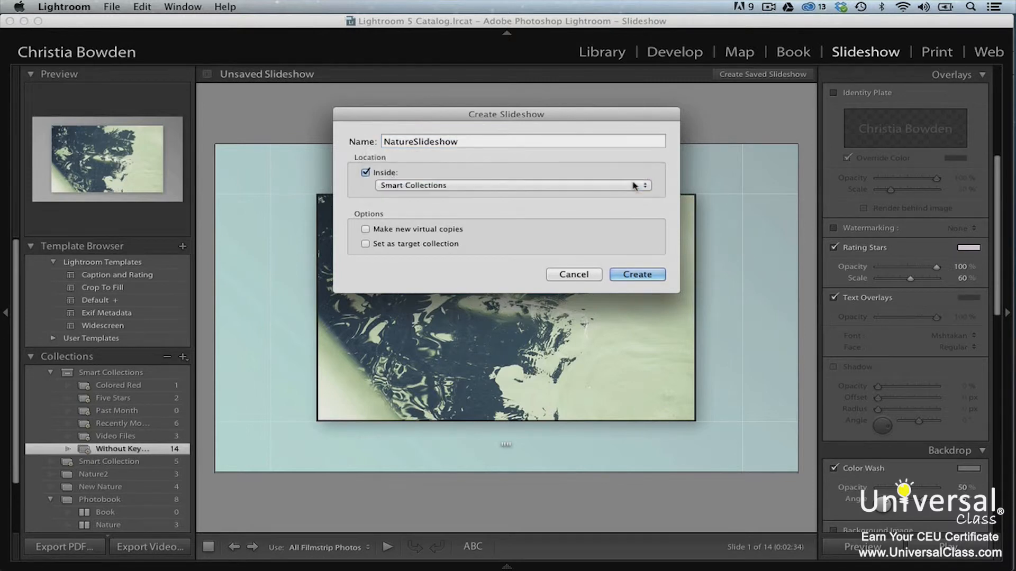
pyautogui.click(630, 275)
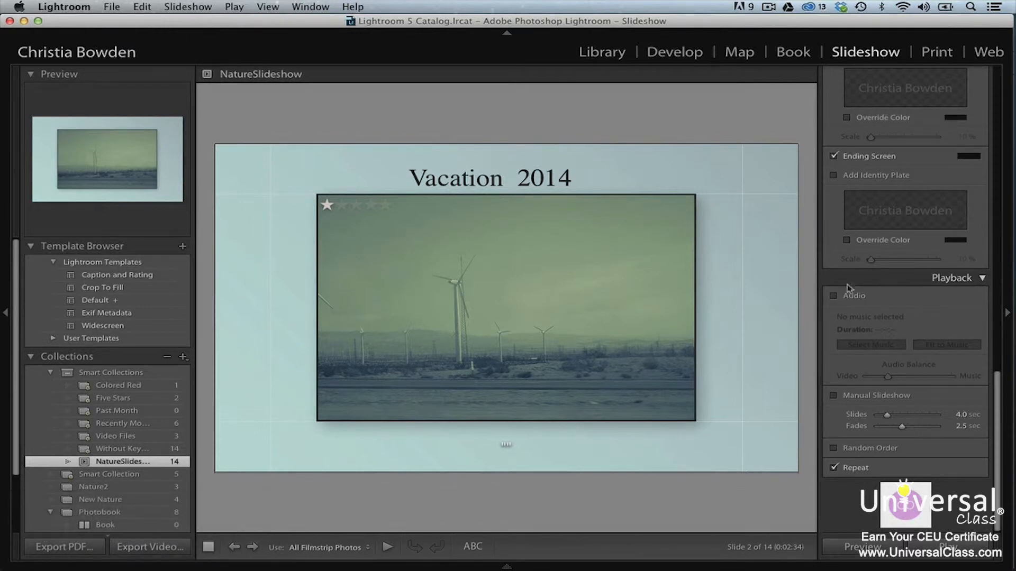
# Enable audio, select the Fortune-Smiles MP3 from the Music folder as the soundtrack, and briefly preview the slideshow.
pyautogui.click(835, 296)
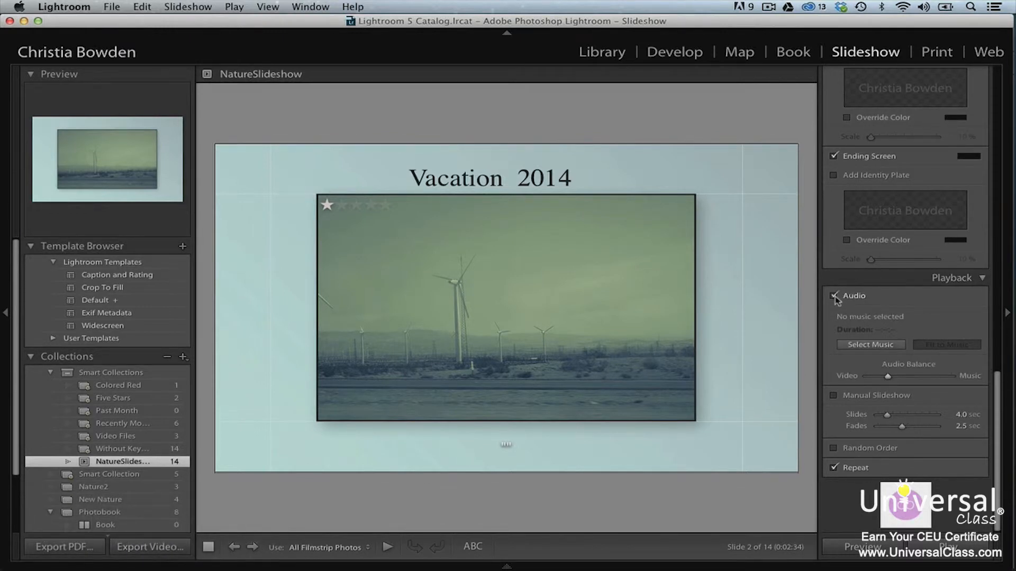
pyautogui.click(870, 345)
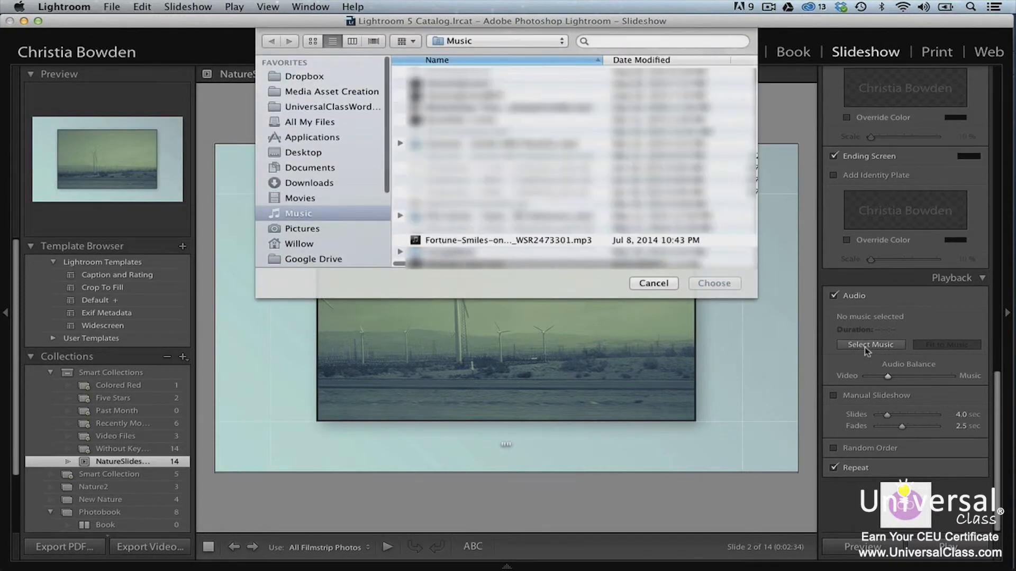
pyautogui.click(568, 241)
pyautogui.click(716, 284)
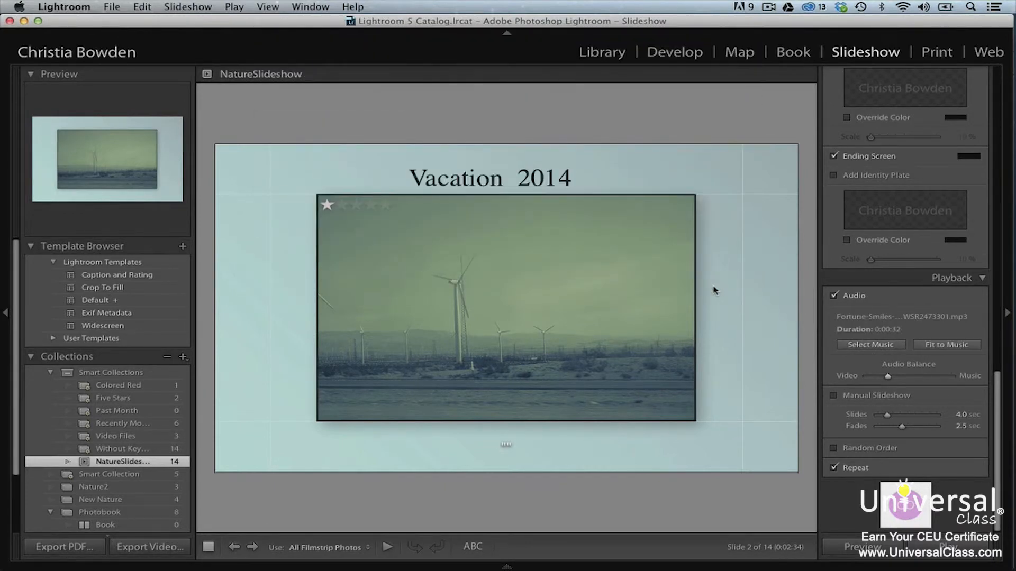
pyautogui.click(848, 541)
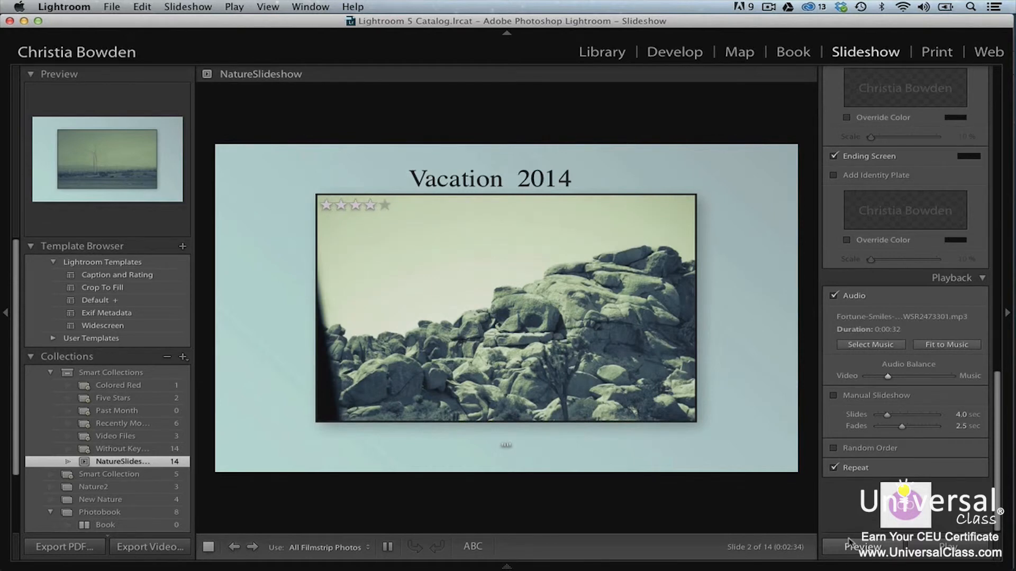
pyautogui.press('Escape')
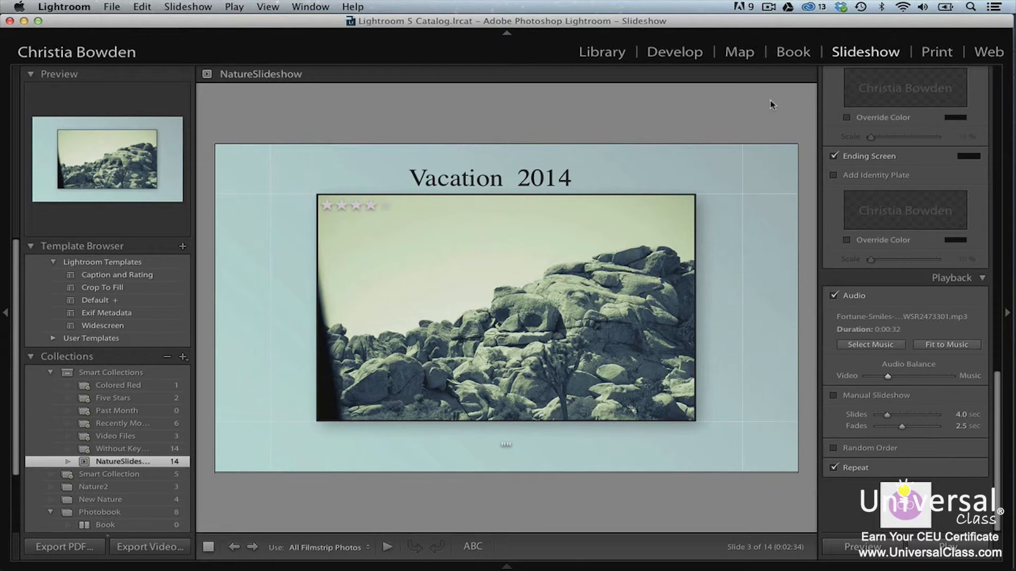
# Adjust the playback by fitting the slides to the music, setting fades to 3.2 seconds and turning off repeat.
pyautogui.click(947, 344)
pyautogui.moveTo(902, 425); pyautogui.dragTo(905, 426)
pyautogui.click(834, 468)
# Export the slideshow as a PDF named Vacation to the Desktop.
pyautogui.click(85, 546)
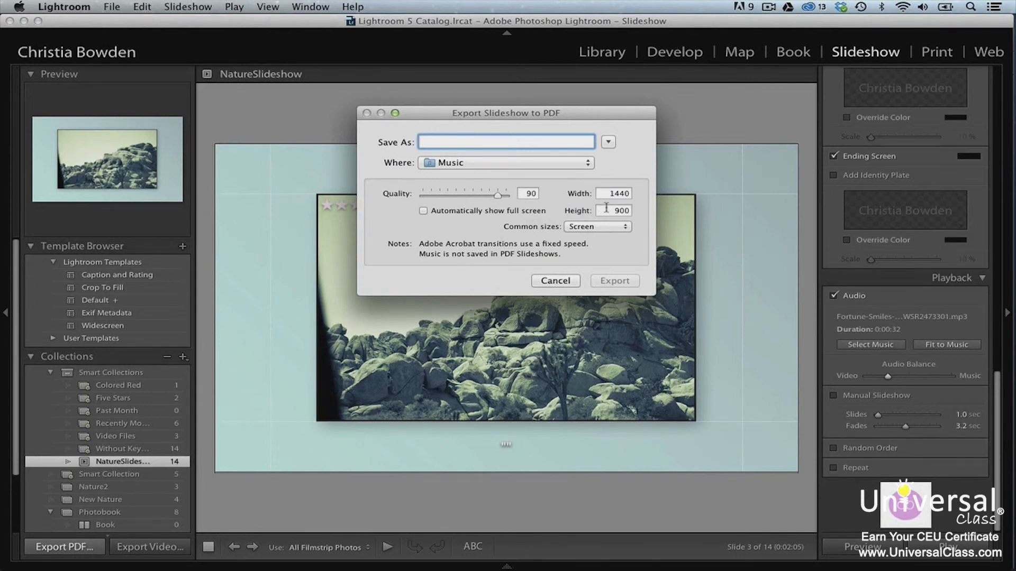
pyautogui.write('Vacation')
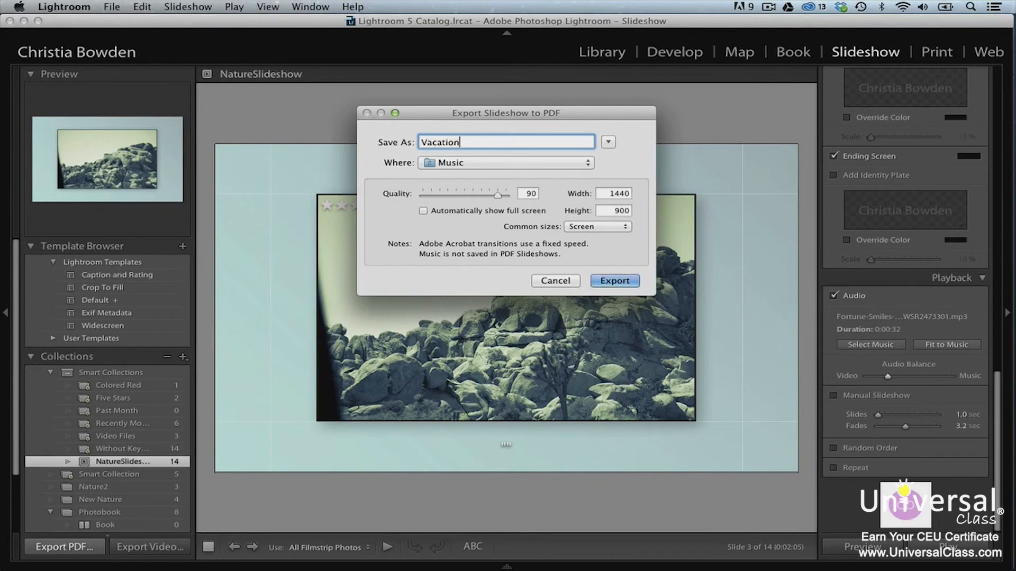
pyautogui.click(586, 164)
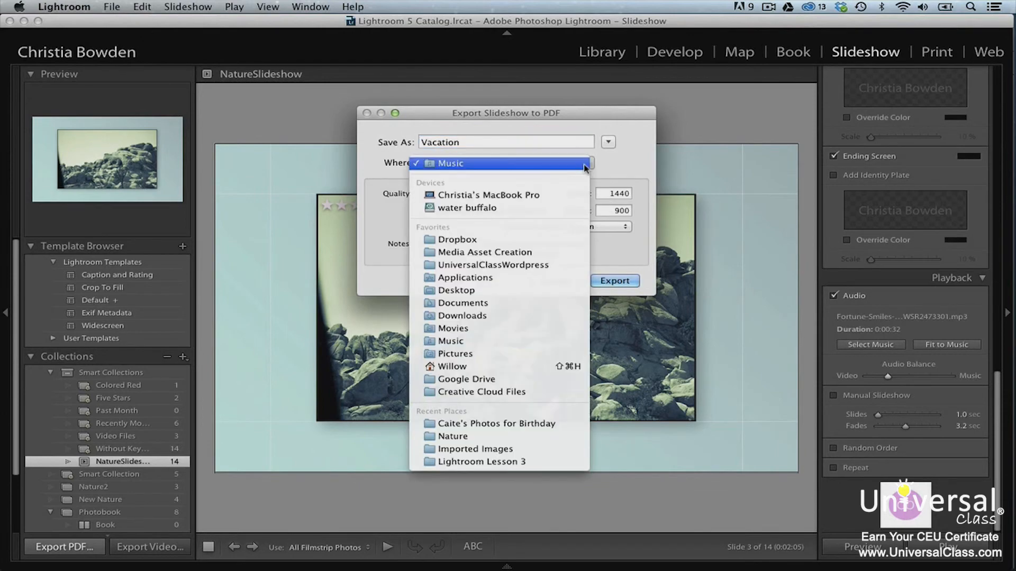
pyautogui.click(527, 294)
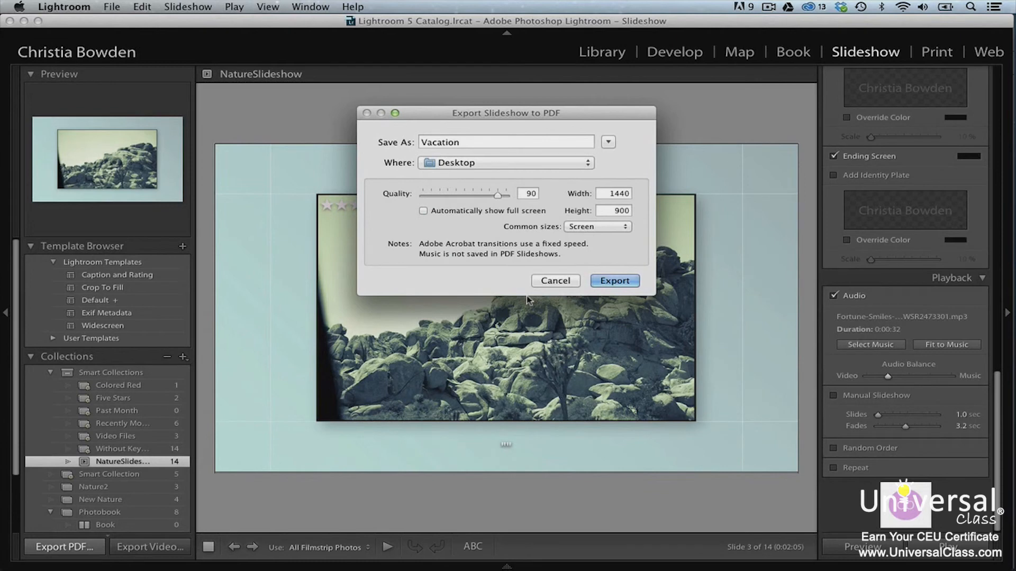
pyautogui.click(608, 281)
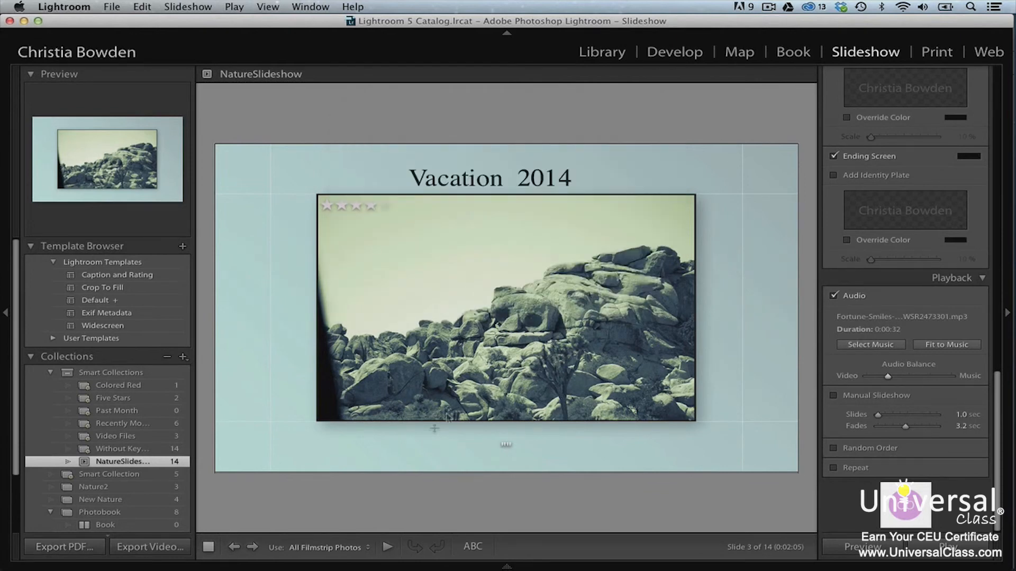
# Export the slideshow as a video named Vacation to the Desktop with the 480 x 270 preset.
pyautogui.click(175, 548)
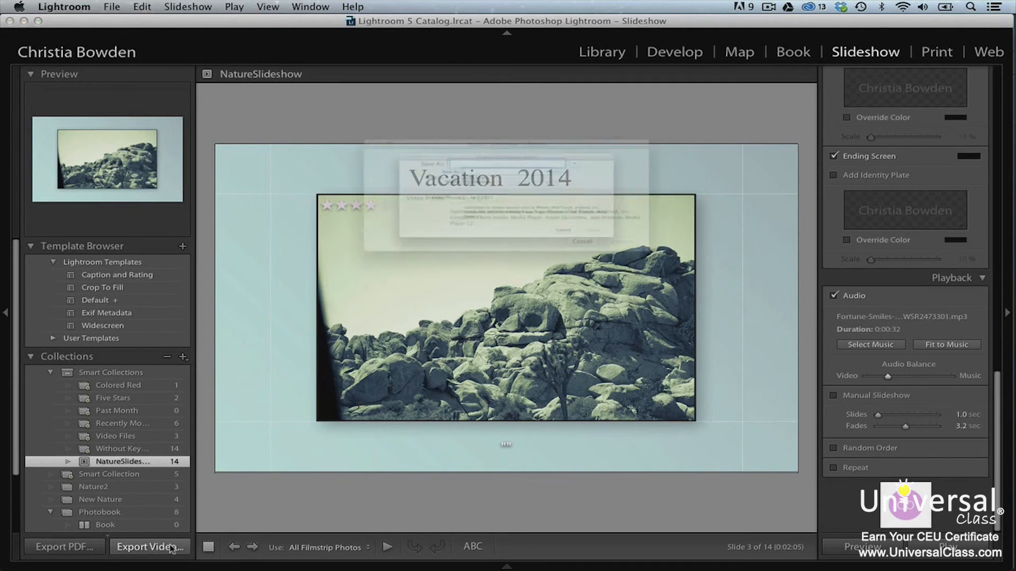
pyautogui.write('Vacation')
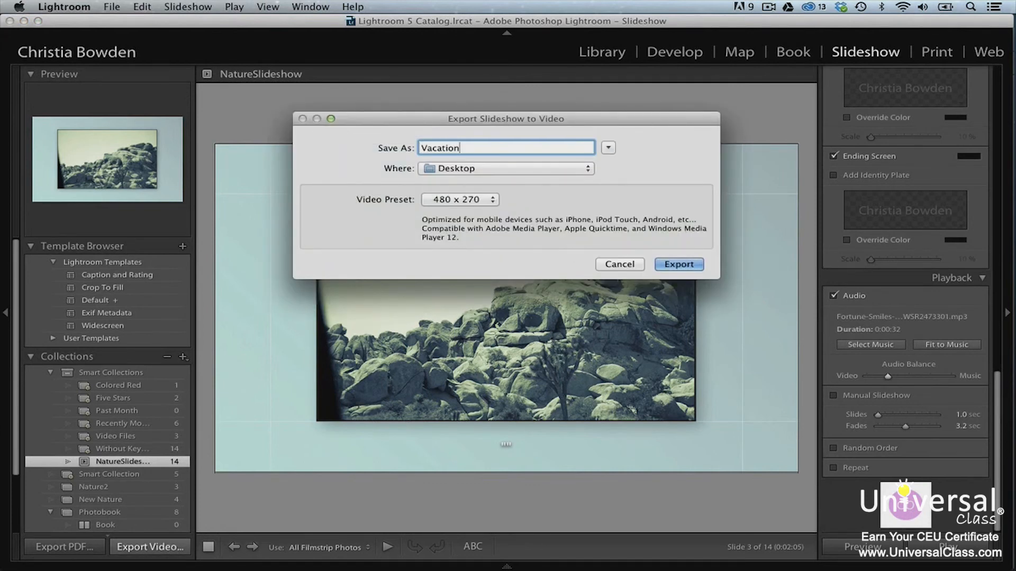
pyautogui.click(490, 204)
pyautogui.click(510, 205)
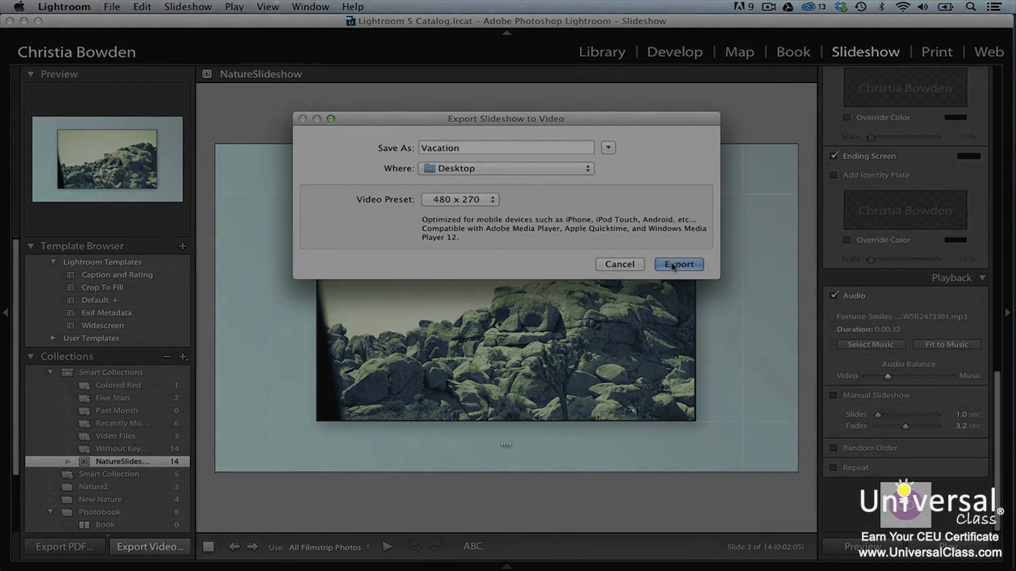
pyautogui.click(677, 264)
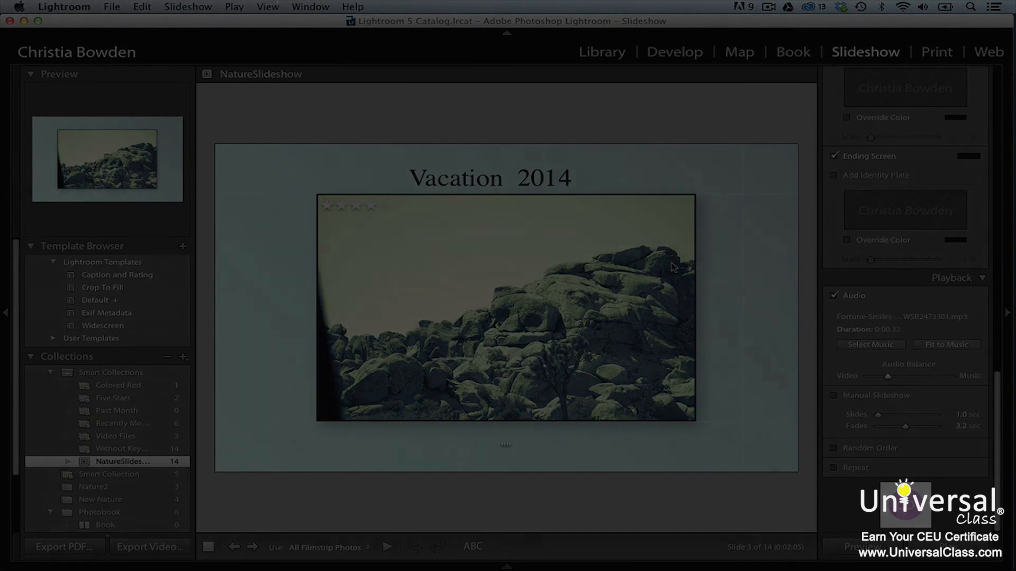